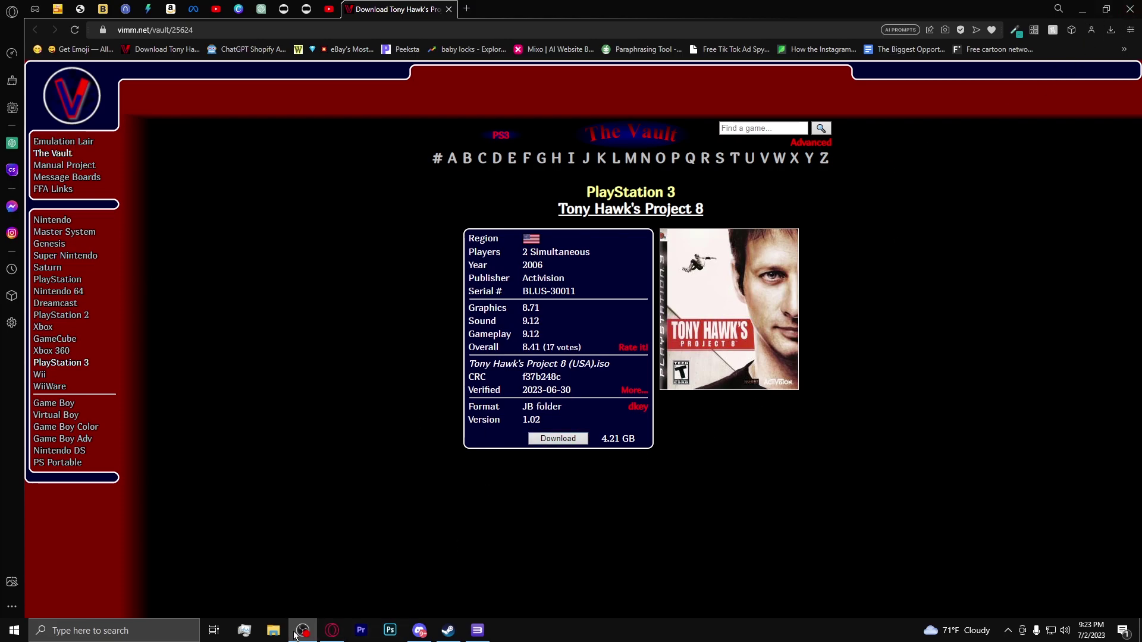
Step: Inspect the Tony Hawk's Project 8 archive down to PS3_GAME in WinRAR, then close it
left_click(273, 630)
left_click_drag(498, 281, 562, 291)
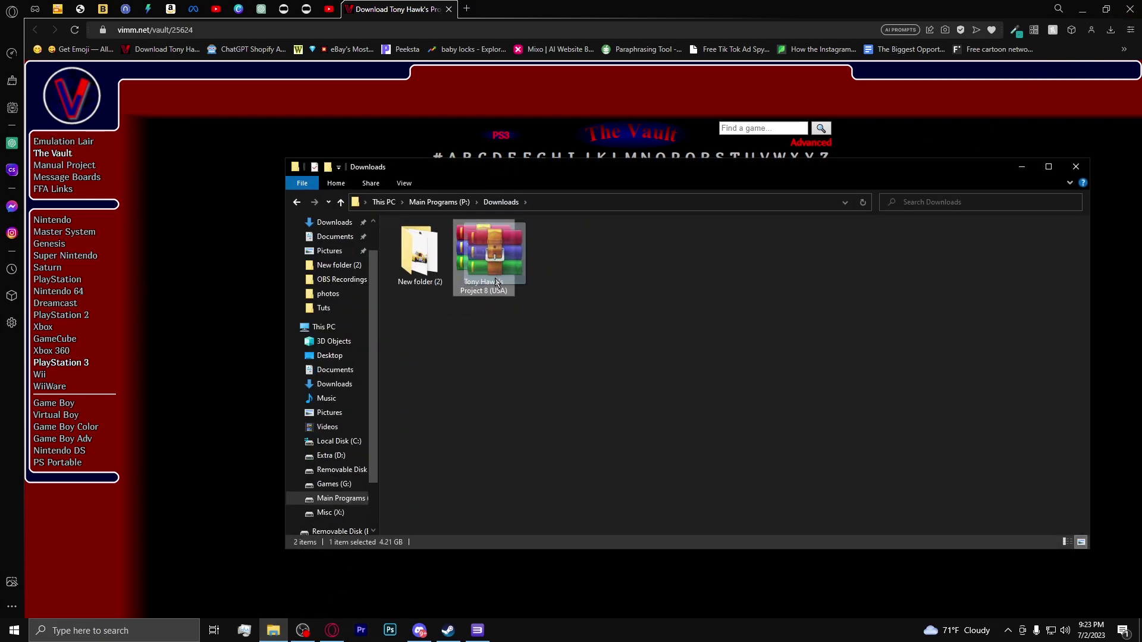
double_click(485, 258)
double_click(487, 279)
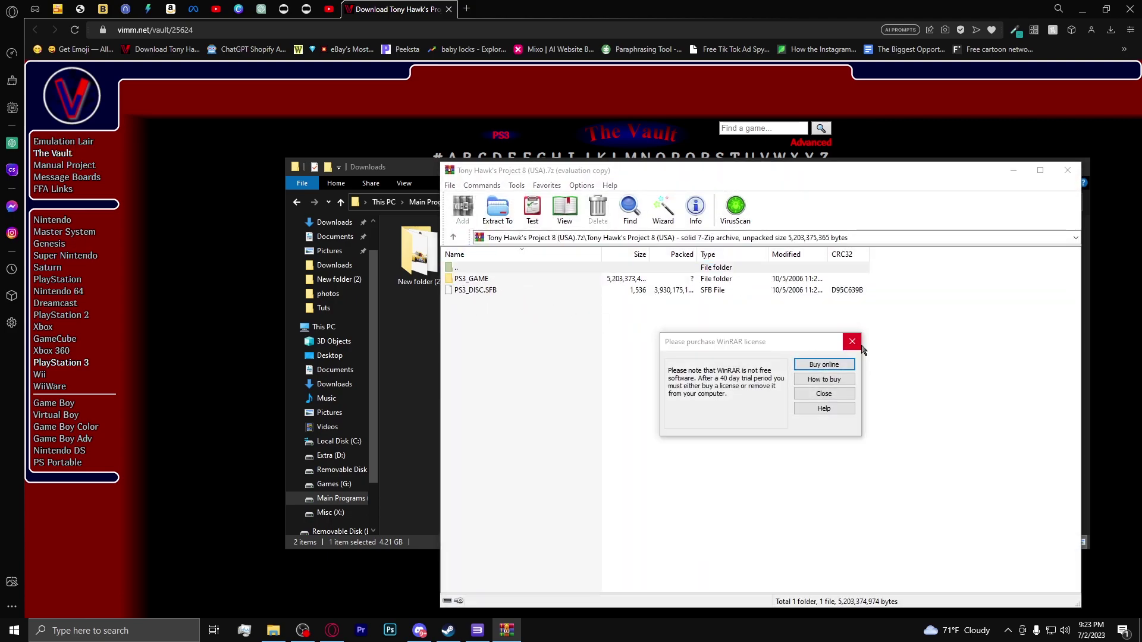
left_click(851, 342)
double_click(476, 279)
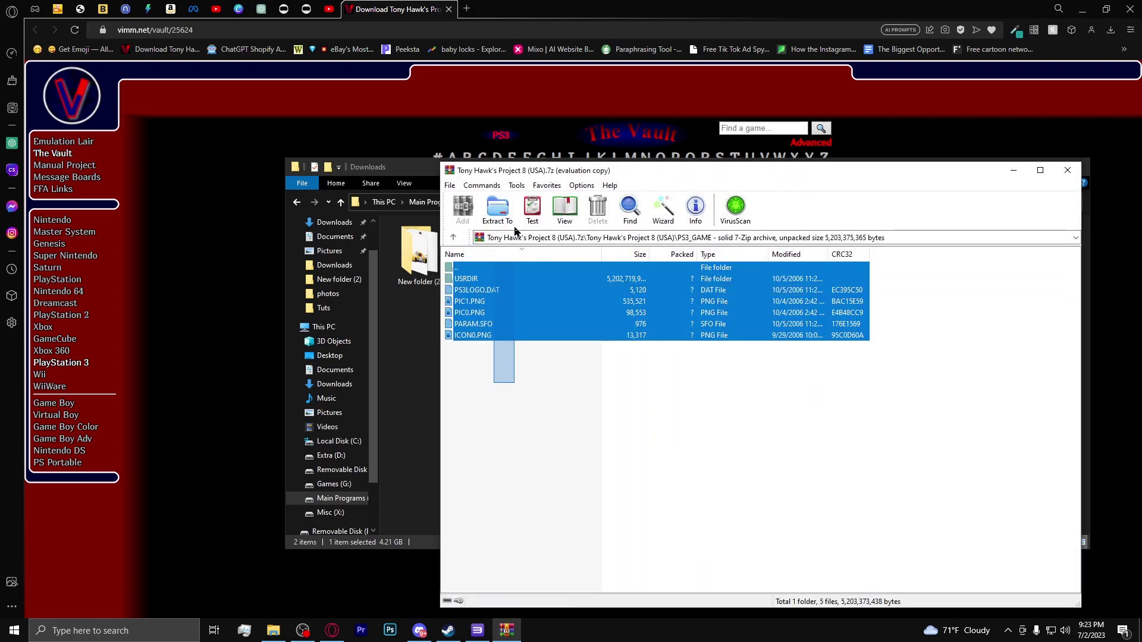
double_click(470, 268)
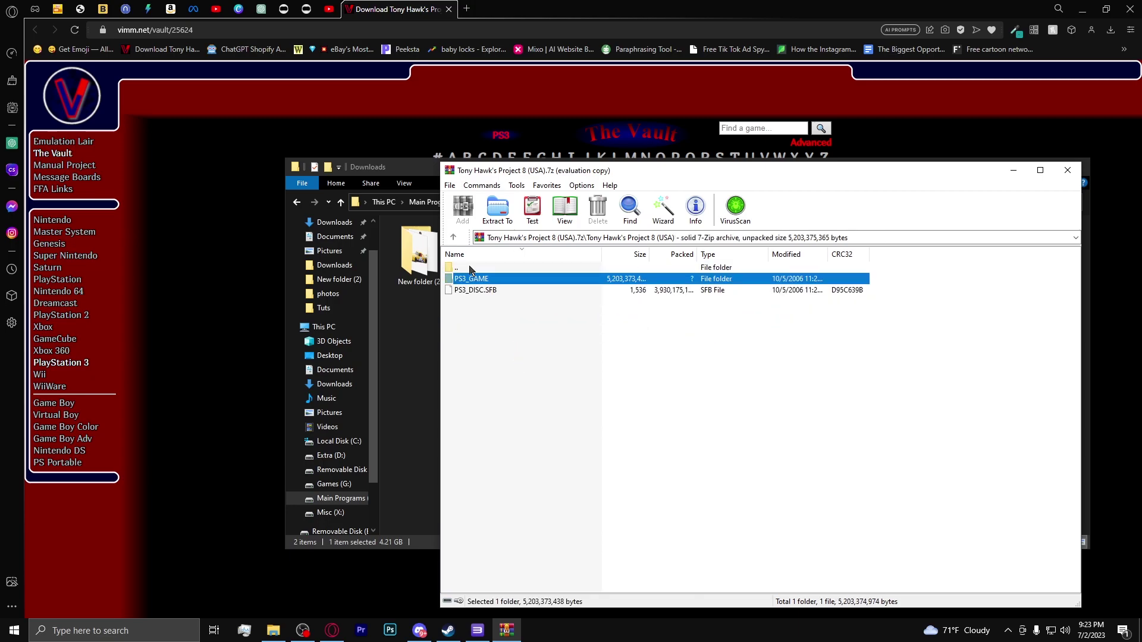
double_click(495, 267)
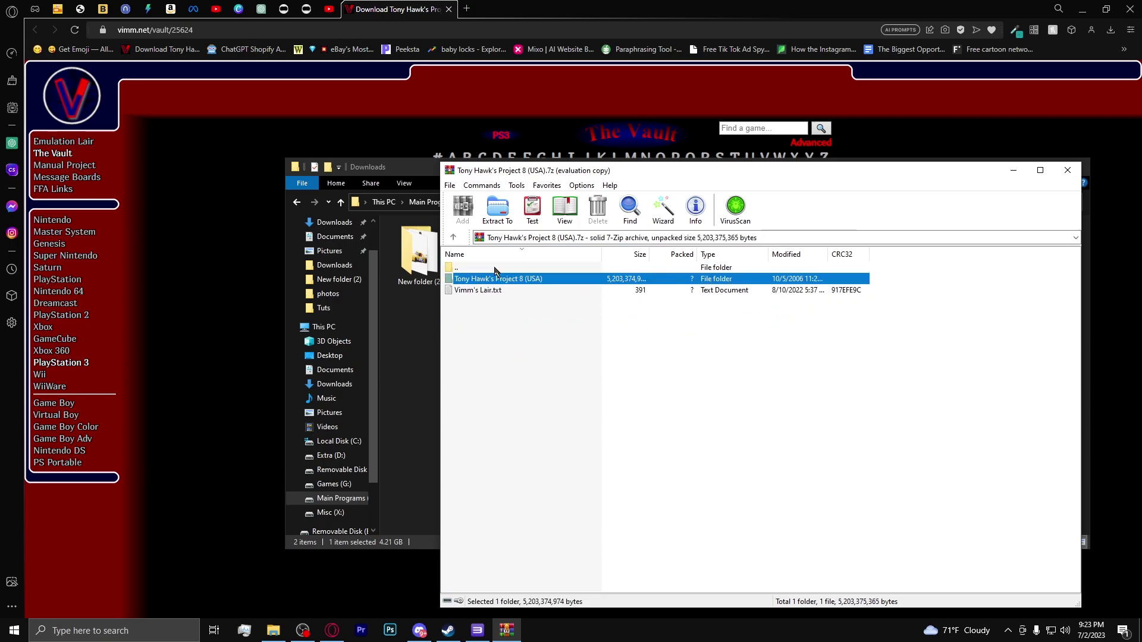
double_click(494, 268)
key("Escape")
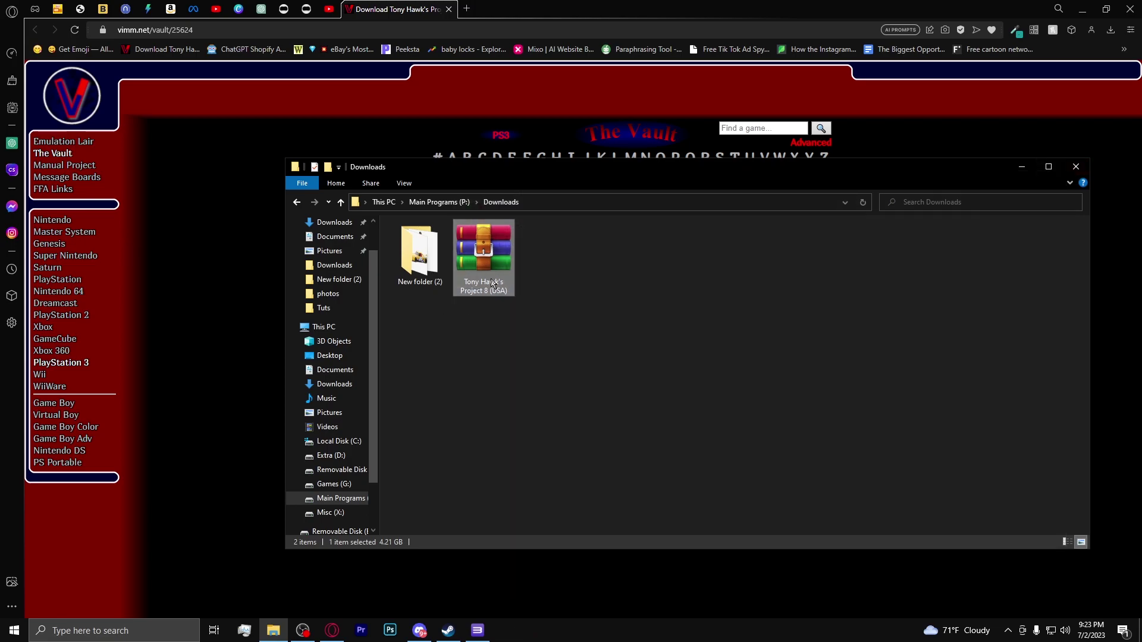
Step: Extract the Tony Hawk's Project 8 archive to G:\PS3 Games\Tony Hawk P8
right_click(493, 281)
left_click(557, 318)
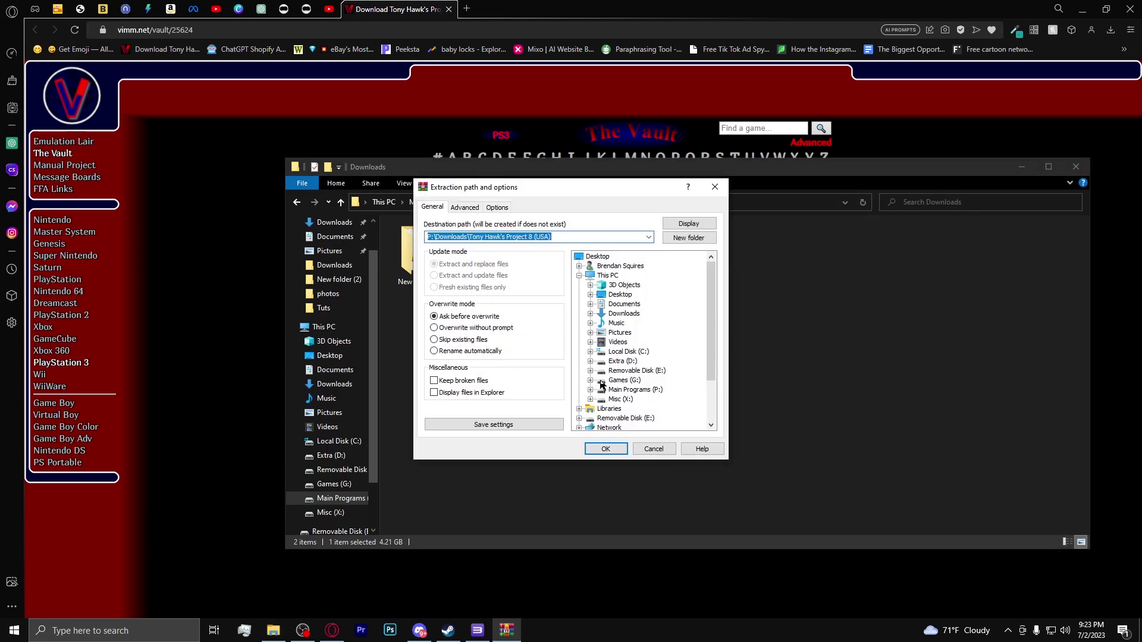
left_click(592, 381)
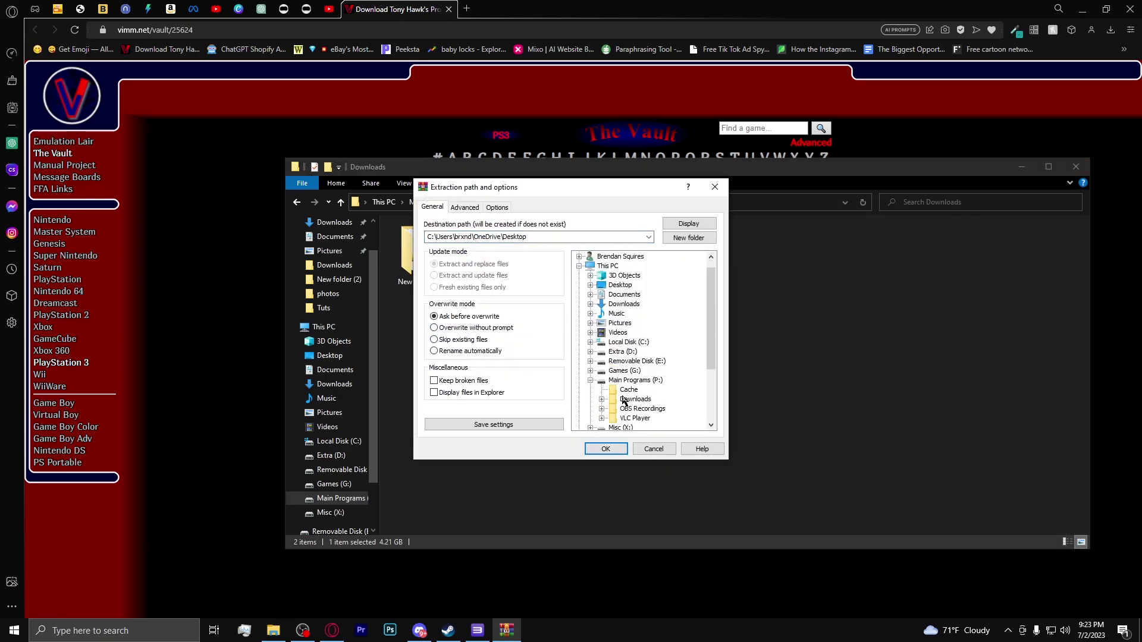
scroll(591, 394, "down", 2)
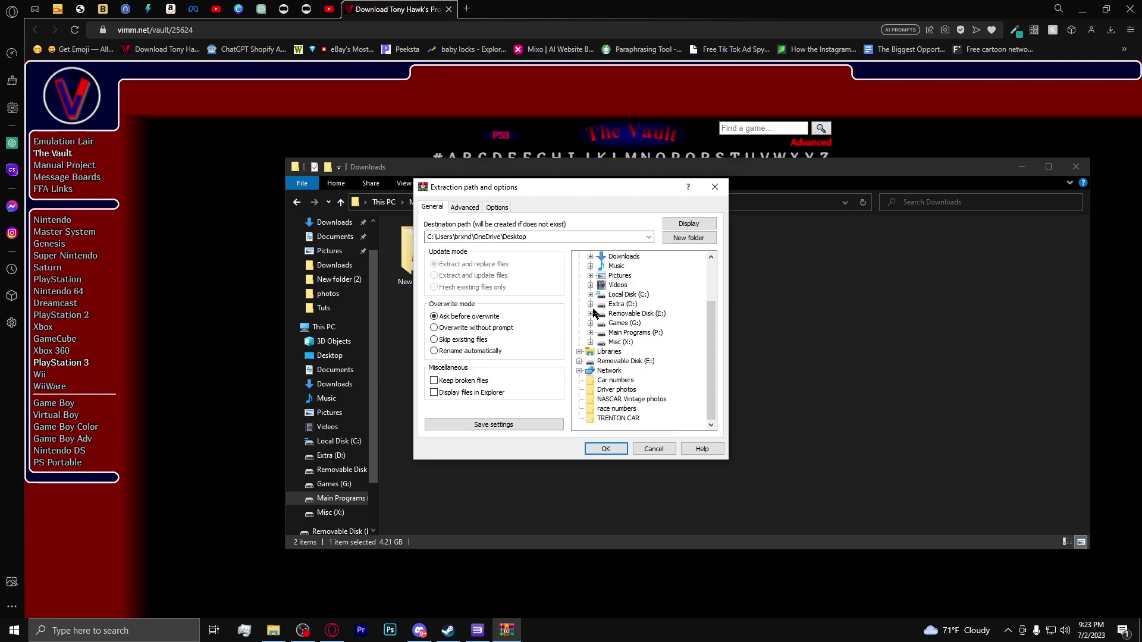
left_click(590, 323)
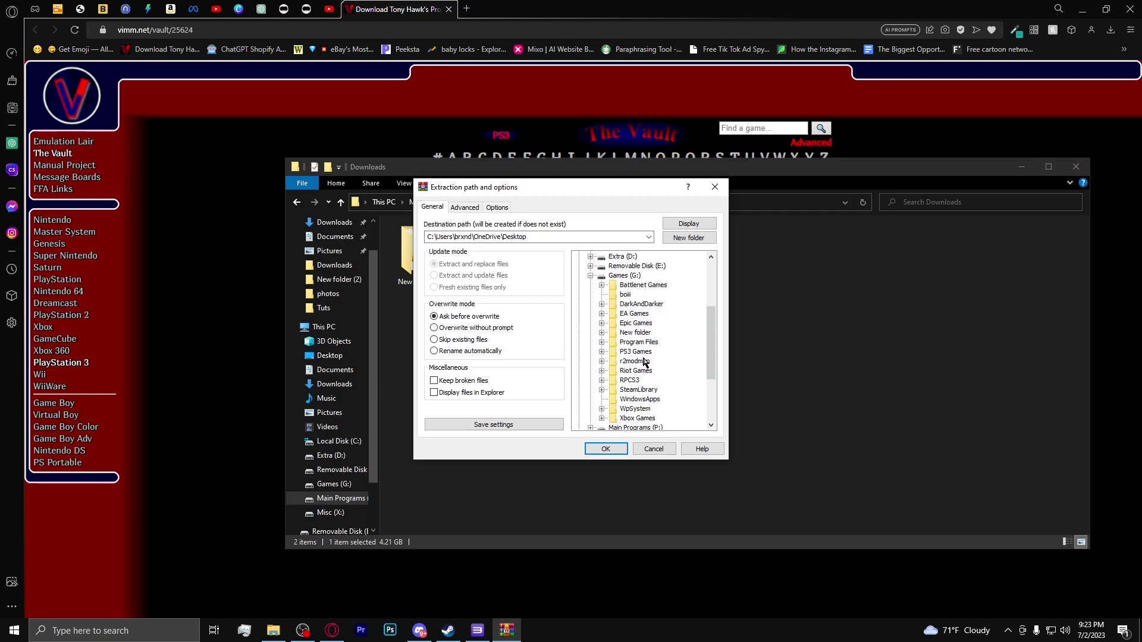
left_click(602, 352)
left_click(650, 361)
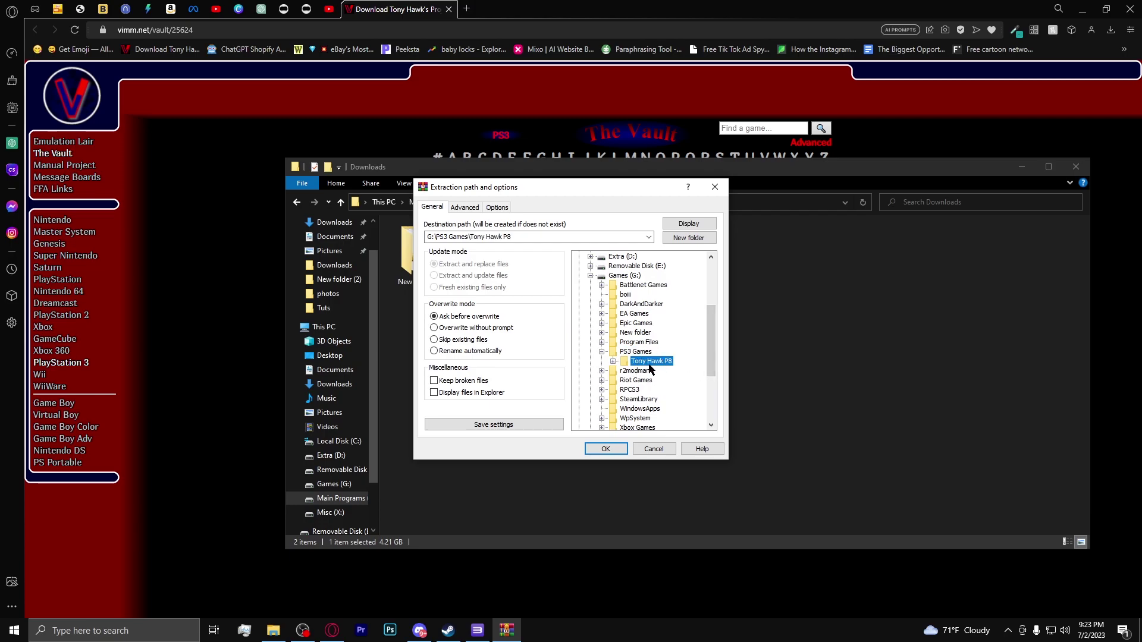
left_click(656, 450)
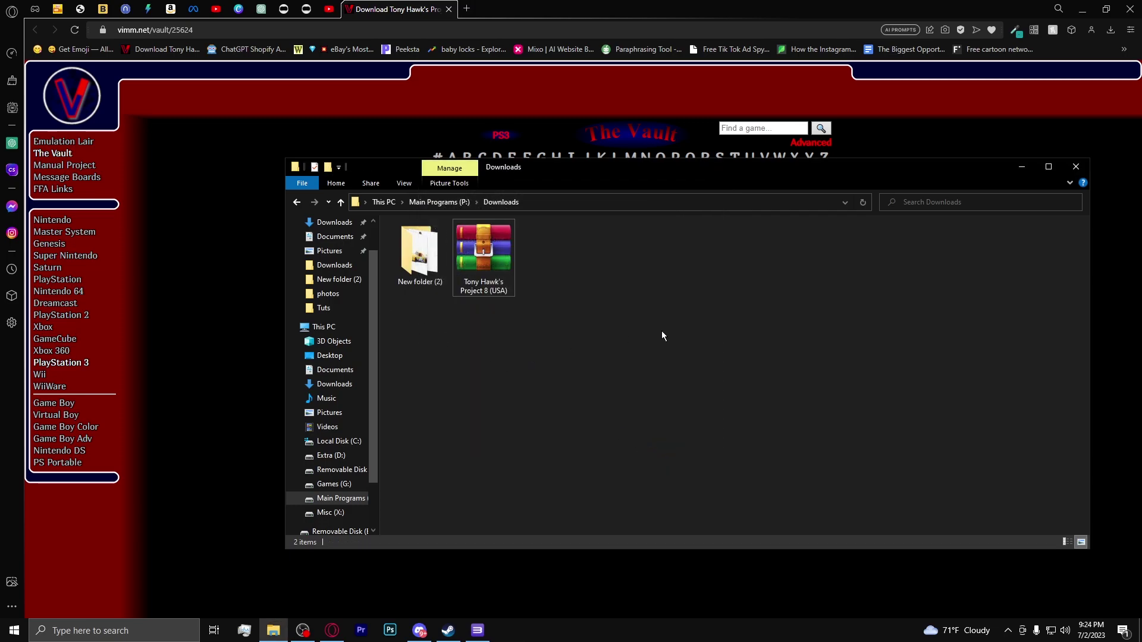
Step: Close the Downloads window and bring up RPCS3's game folder picker
left_click(1069, 173)
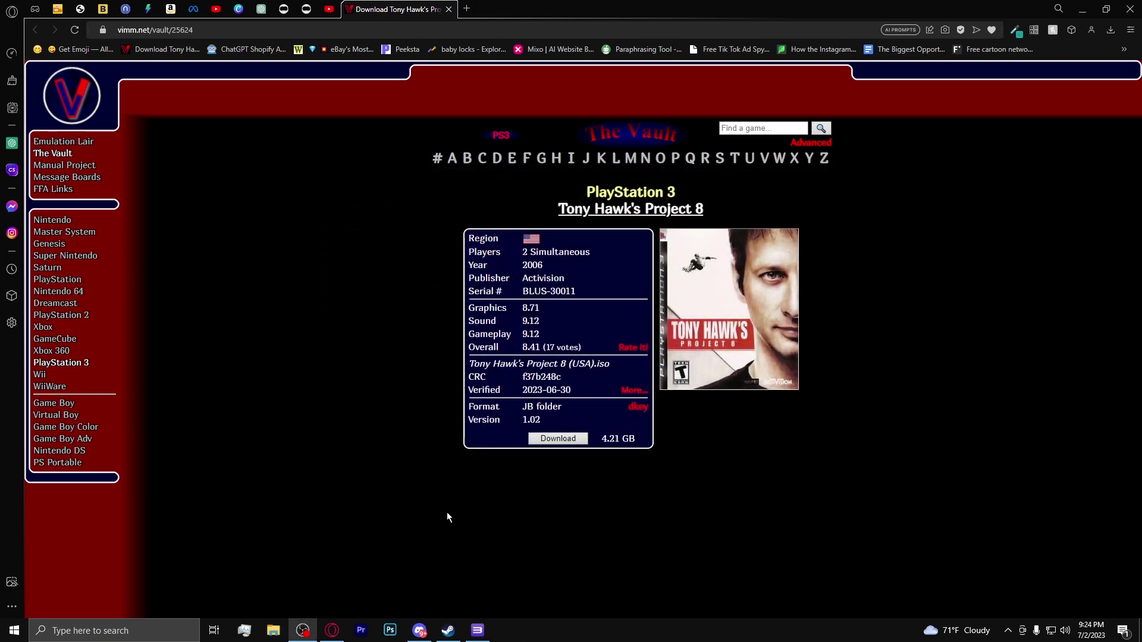
left_click(478, 631)
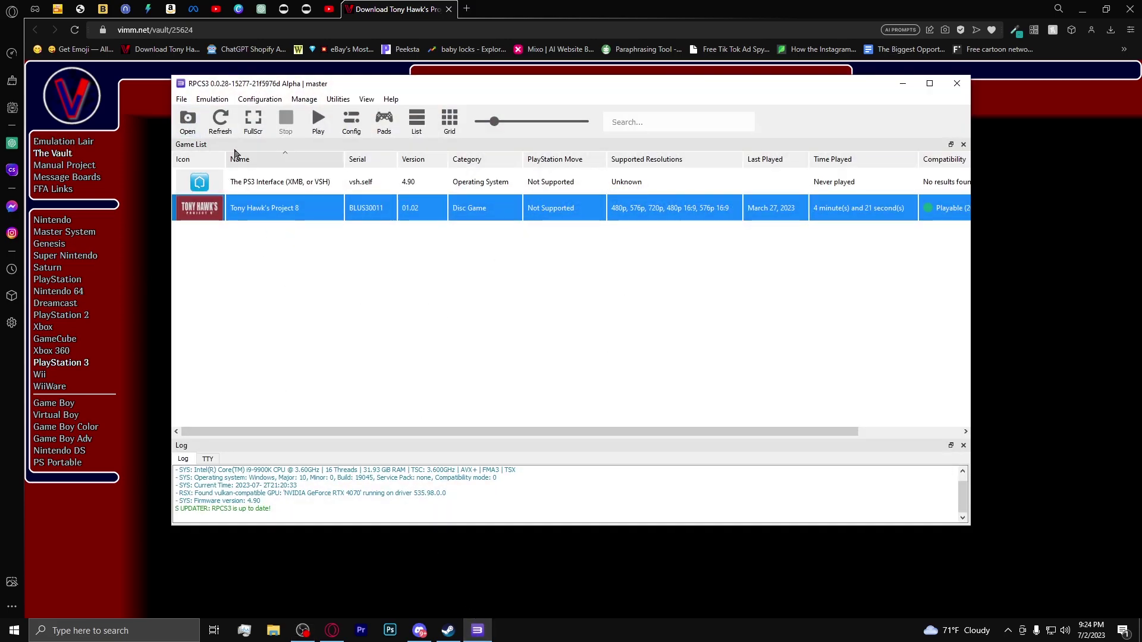
left_click(187, 120)
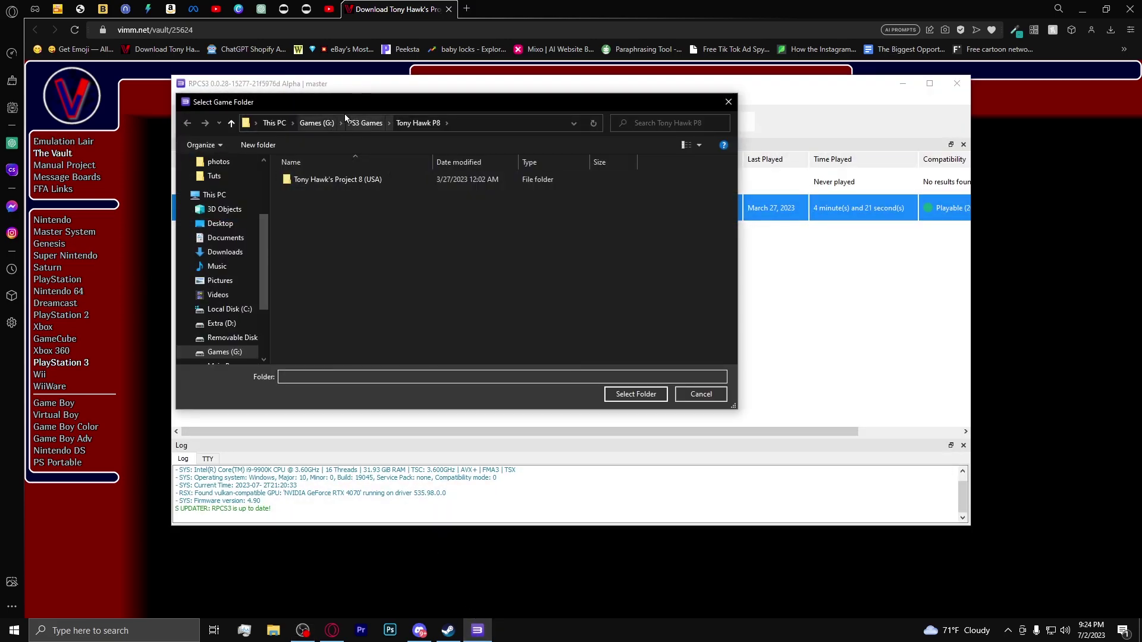
mouse_move(351, 99)
left_mouse_down()
mouse_move(572, 240)
mouse_move(560, 233)
left_mouse_up()
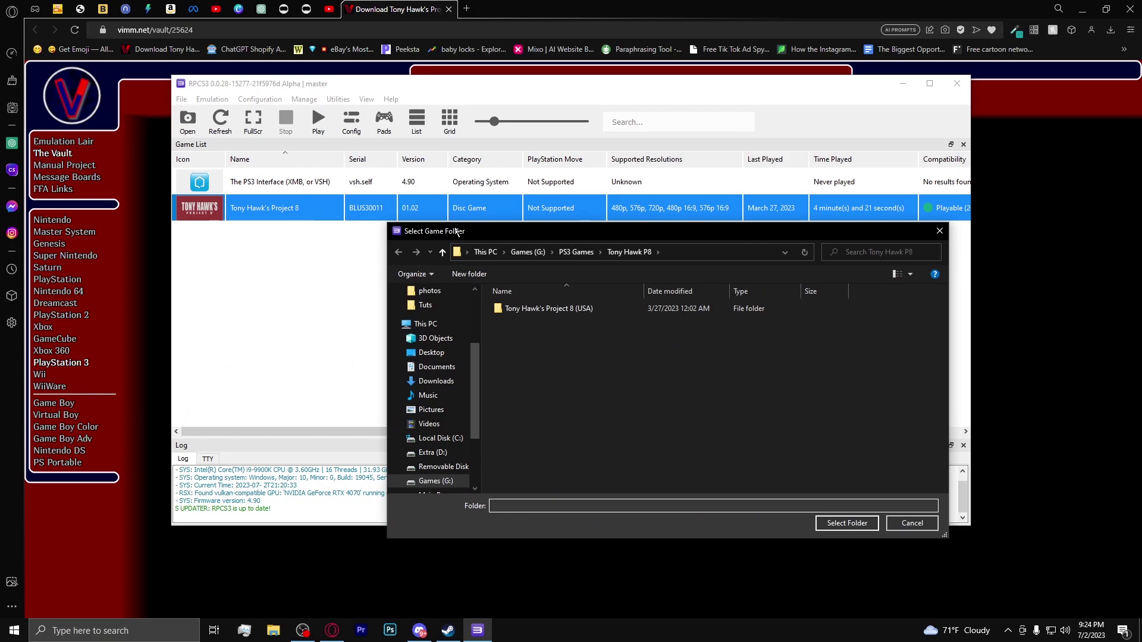
left_click_drag(457, 233, 289, 132)
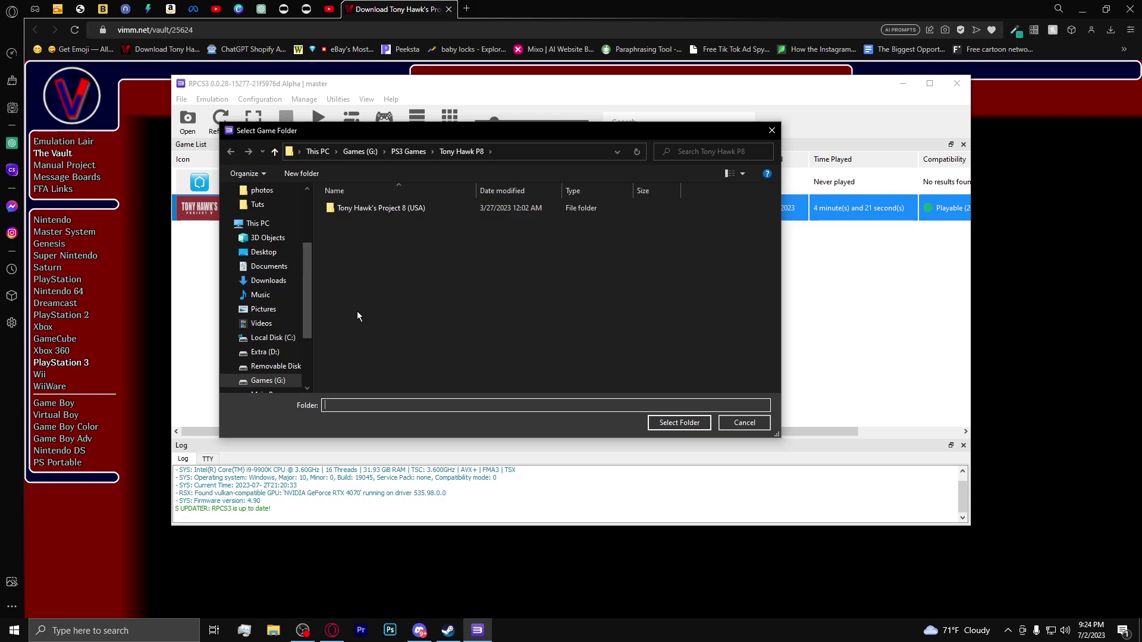
Step: Add the Tony Hawk's Project 8 (USA) folder from G:\PS3 Games\Tony Hawk P8 and launch it
left_click(259, 223)
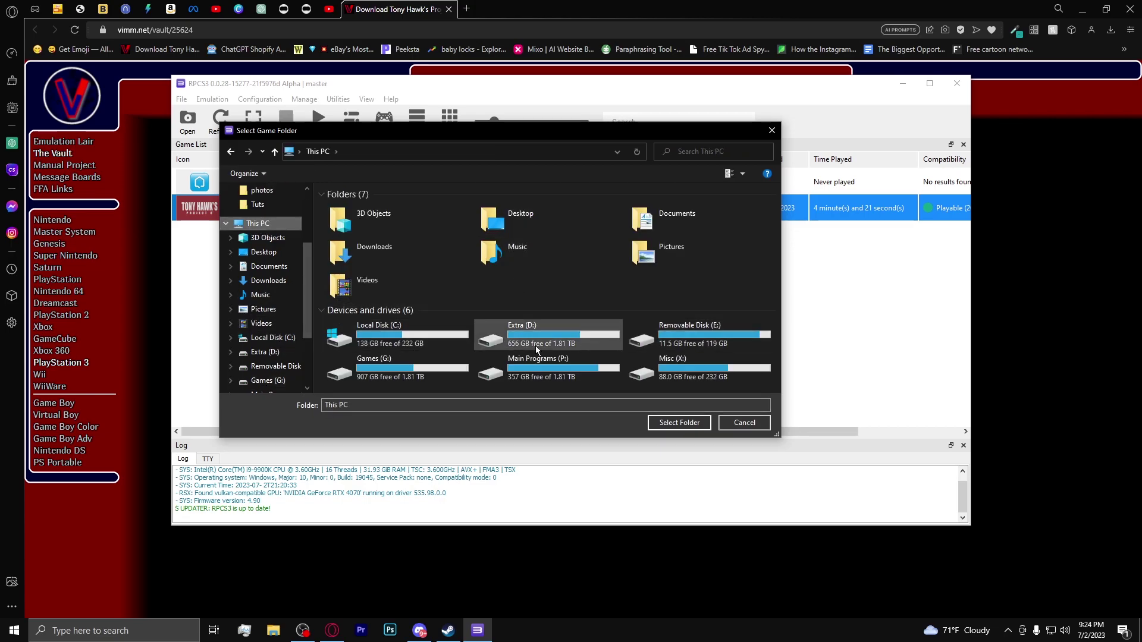
double_click(380, 367)
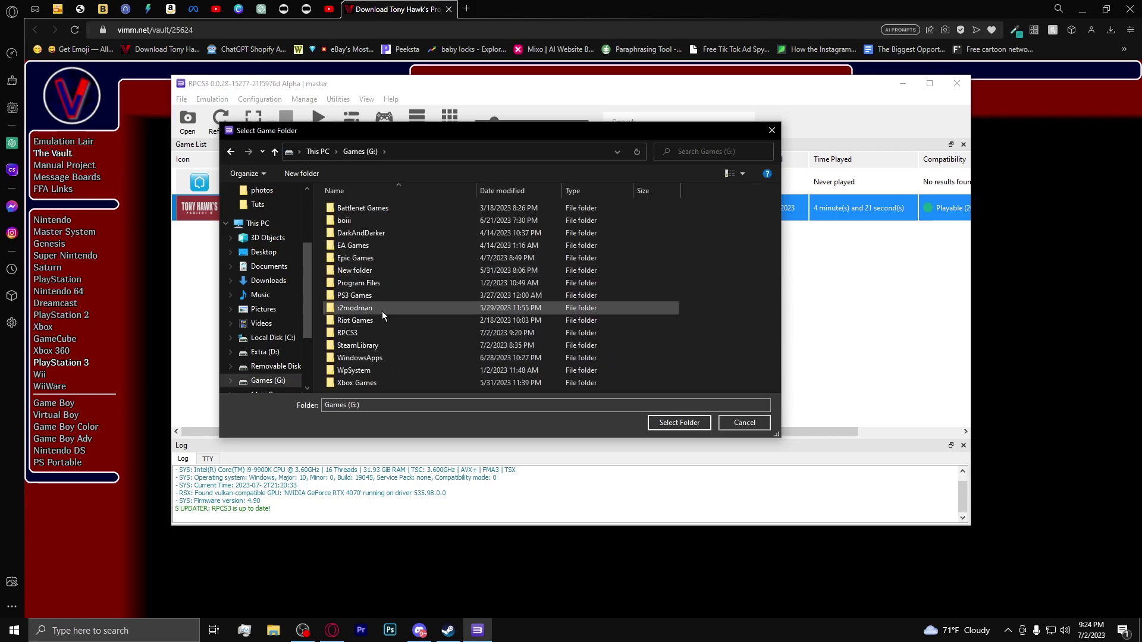
double_click(383, 297)
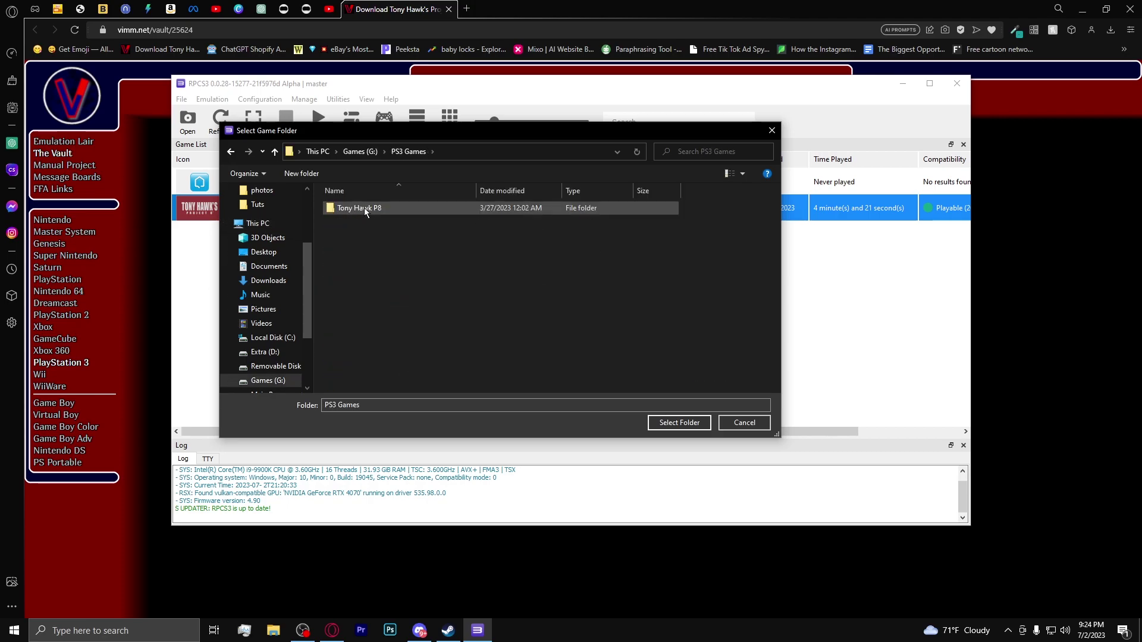
double_click(364, 208)
left_click(367, 207)
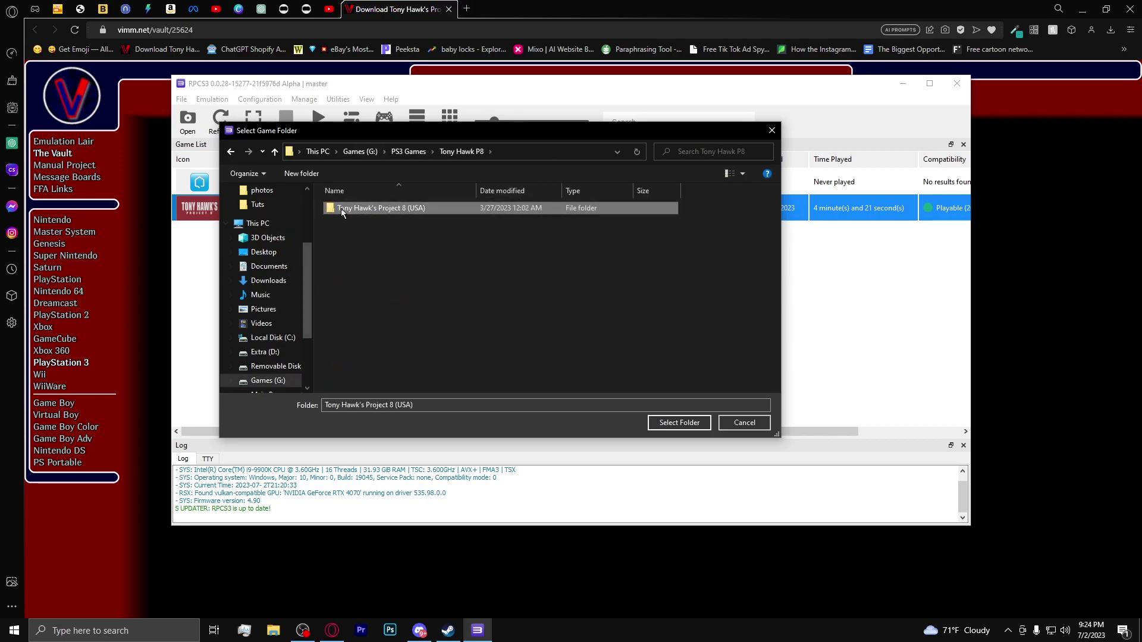
double_click(386, 210)
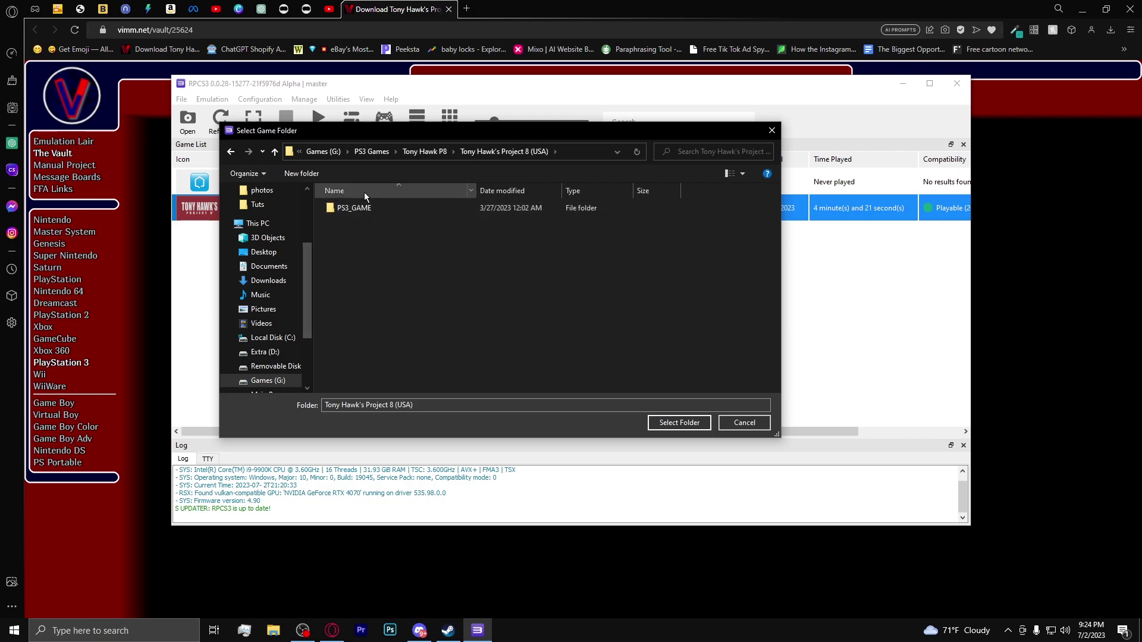
left_click(233, 150)
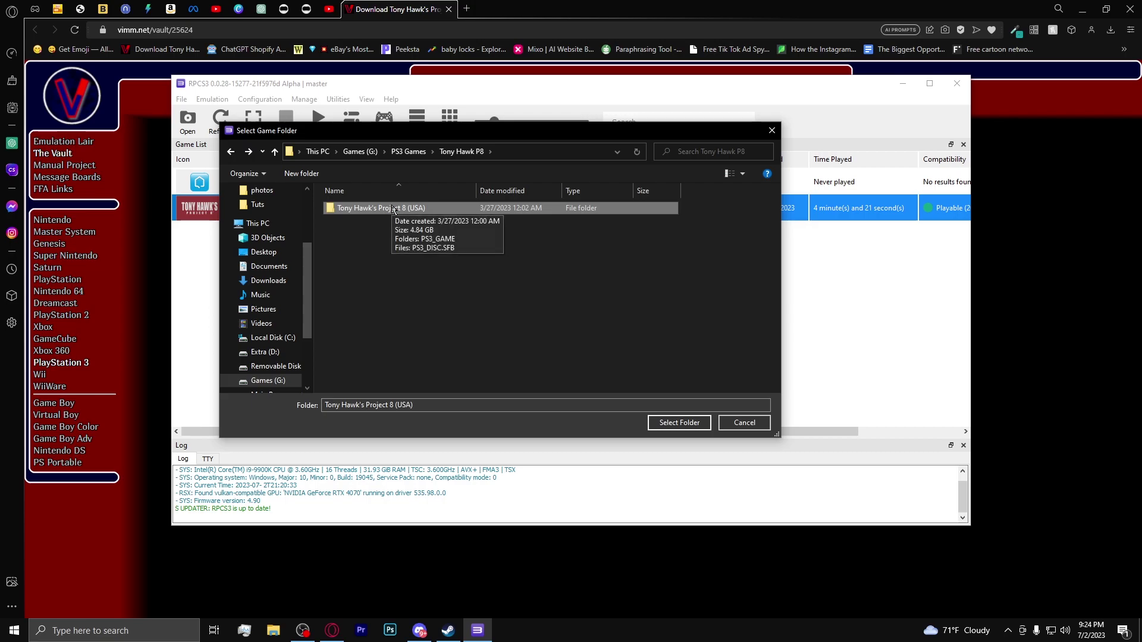
left_click(662, 425)
double_click(245, 213)
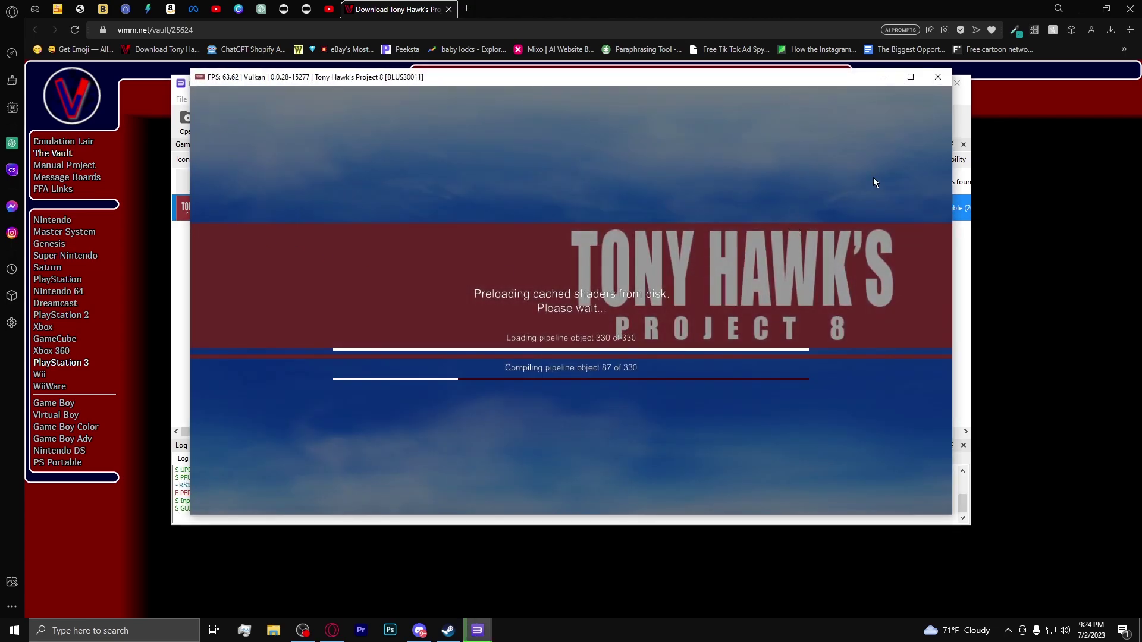
Step: Exit the running game, then select and relaunch Tony Hawk's Project 8 from the list
left_click(938, 79)
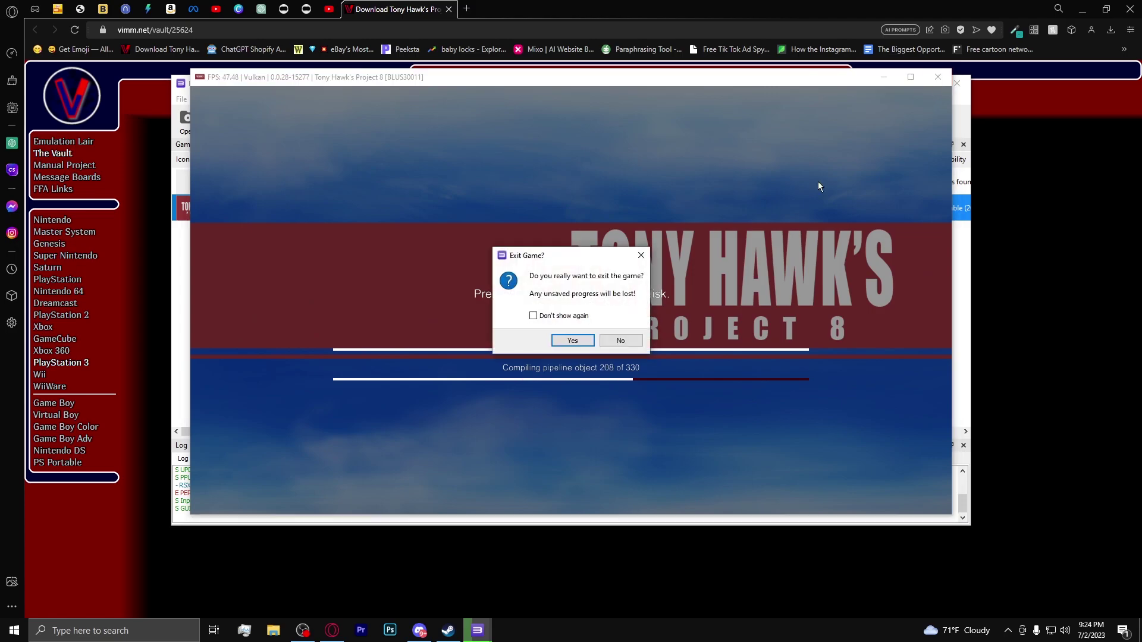
left_click(572, 342)
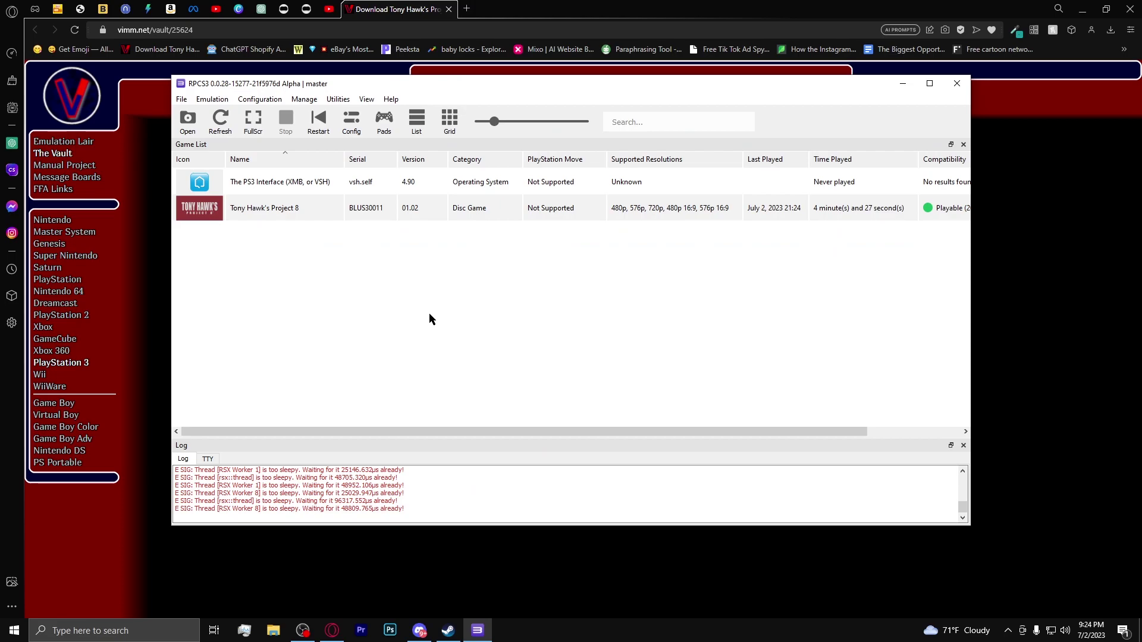
left_click(302, 215)
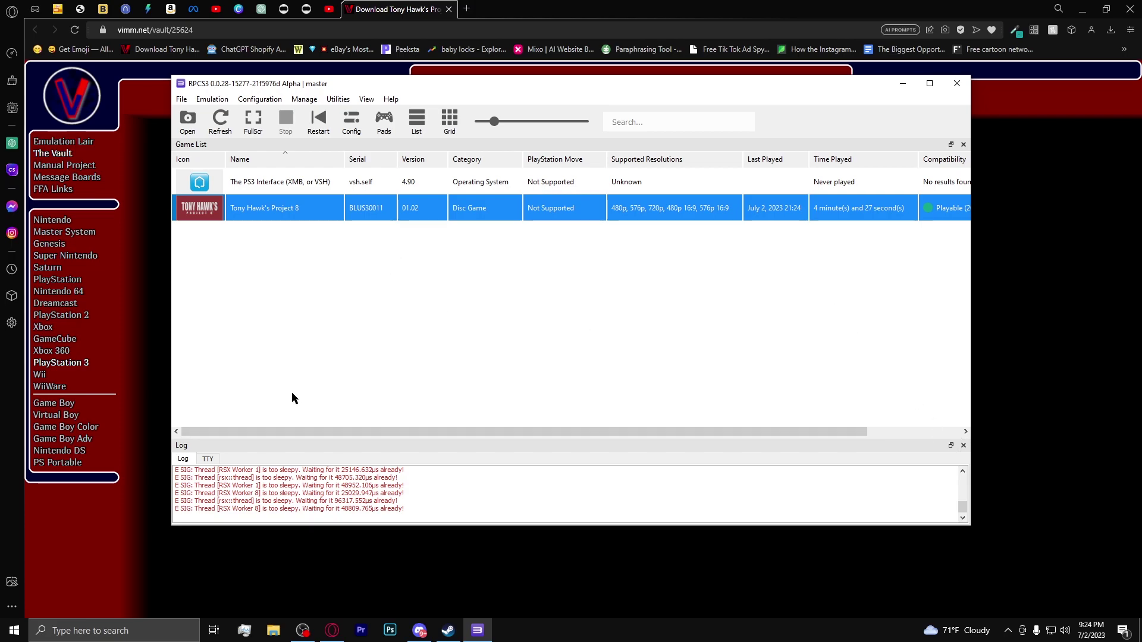
double_click(301, 212)
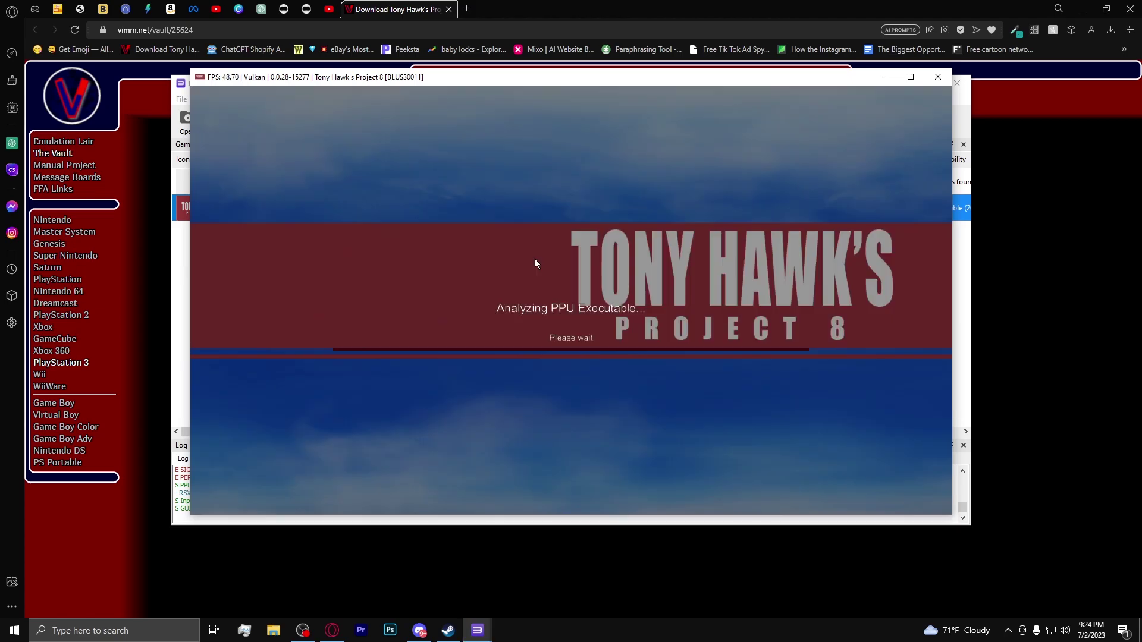